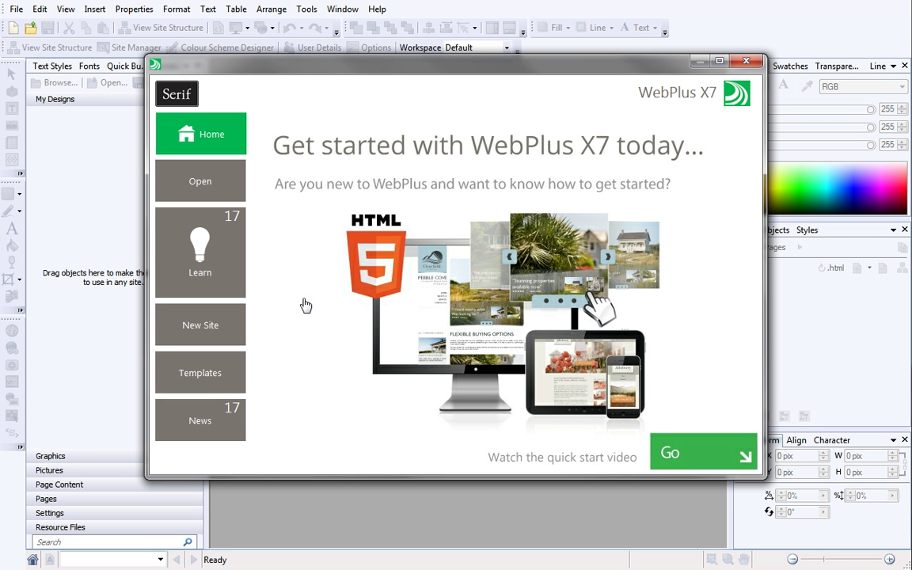
Create a new website from the Aperture theme layout template.
{"action": "left_click", "coordinate": [234, 372]}
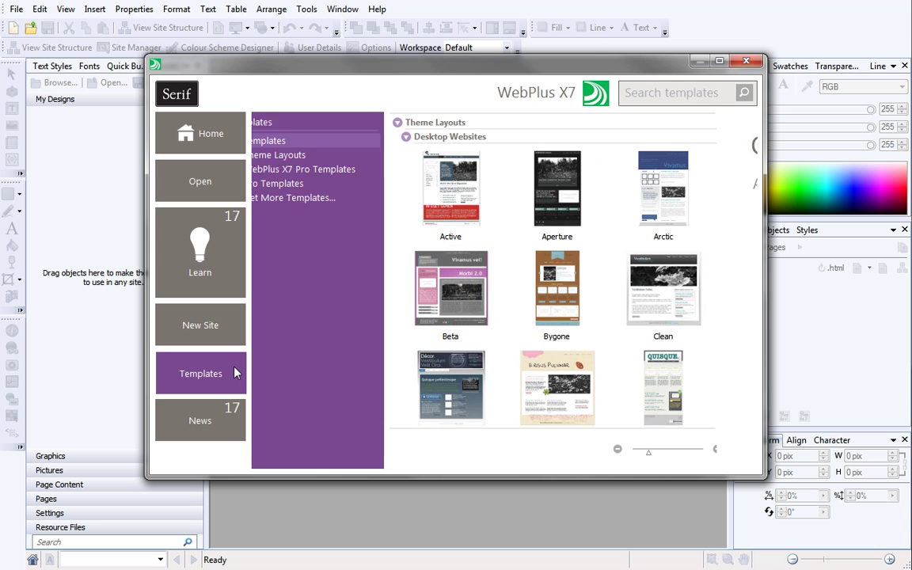
{"action": "left_click", "coordinate": [338, 154]}
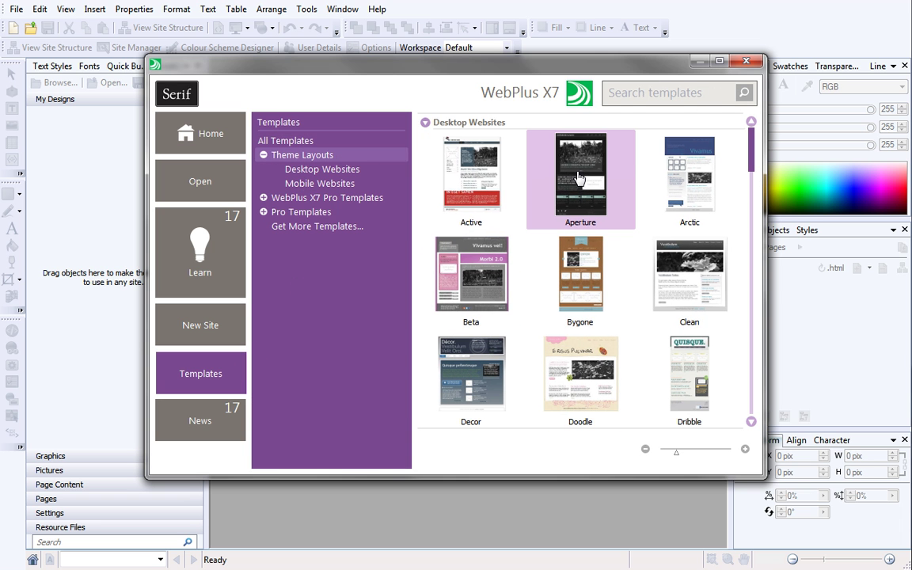
{"action": "left_click", "coordinate": [578, 177]}
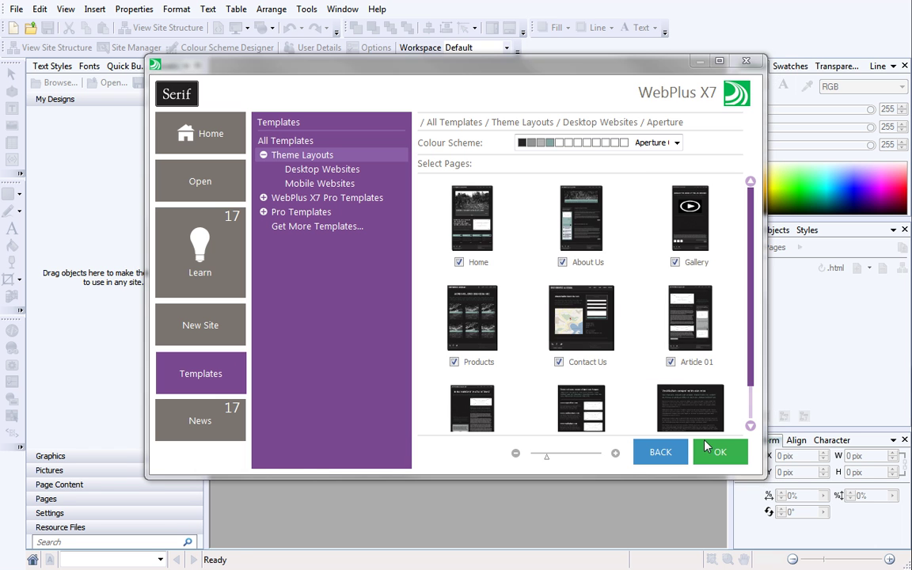
{"action": "left_click", "coordinate": [709, 450]}
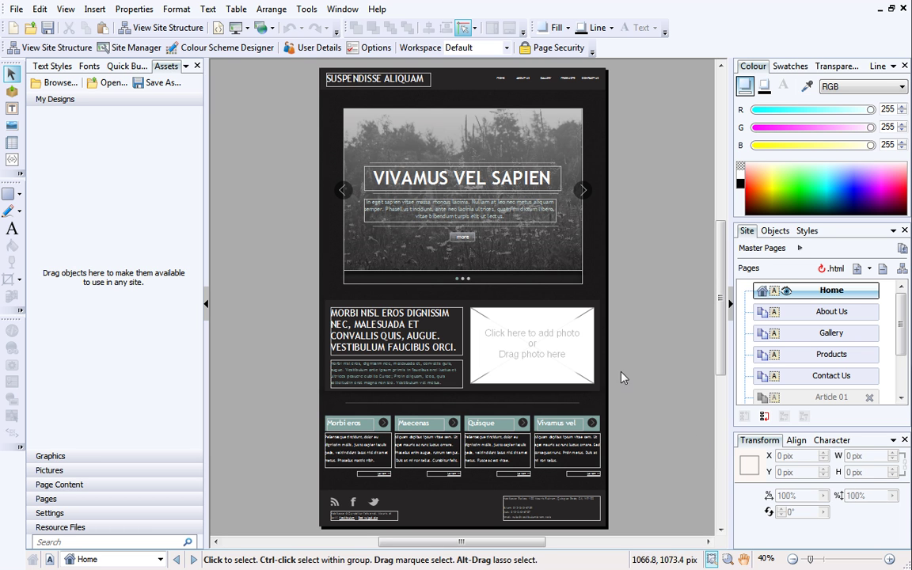
Select the Home page photo placeholder and show the empty Pictures category in Assets.
{"action": "left_click", "coordinate": [574, 347]}
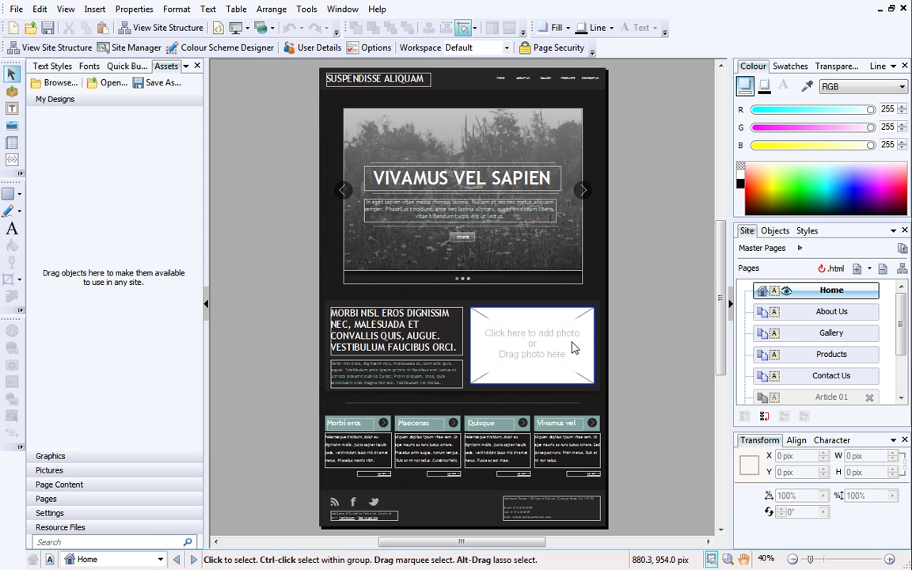
{"action": "left_click", "coordinate": [572, 343]}
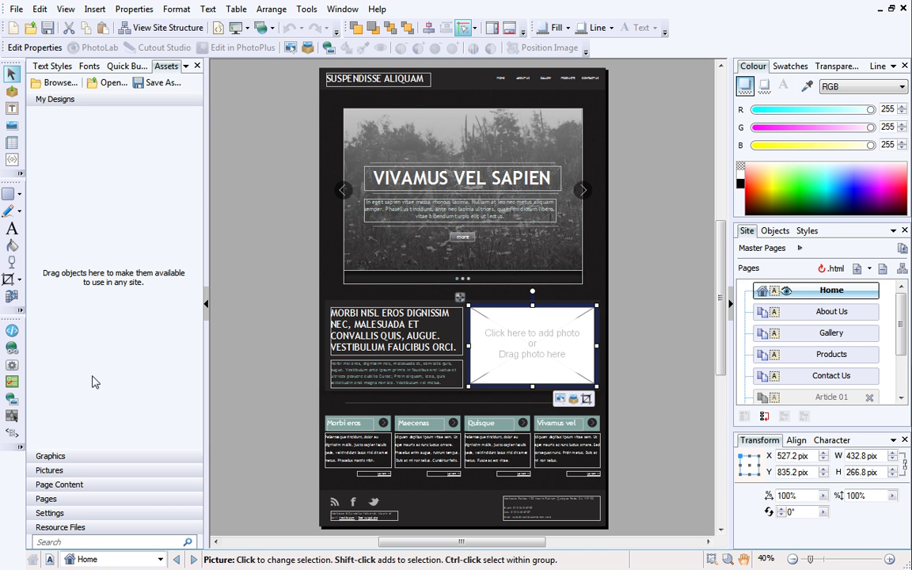
{"action": "left_click", "coordinate": [88, 473]}
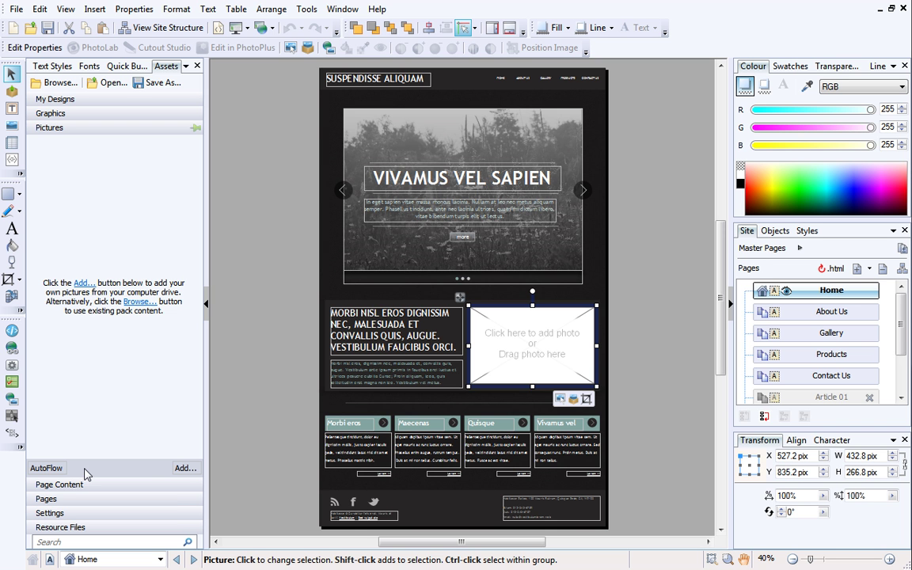
Import seven JPGs from My Pictures, including 060510a0078.JPG and 060604m0023.JPG, into Pictures assets.
{"action": "left_click", "coordinate": [184, 468]}
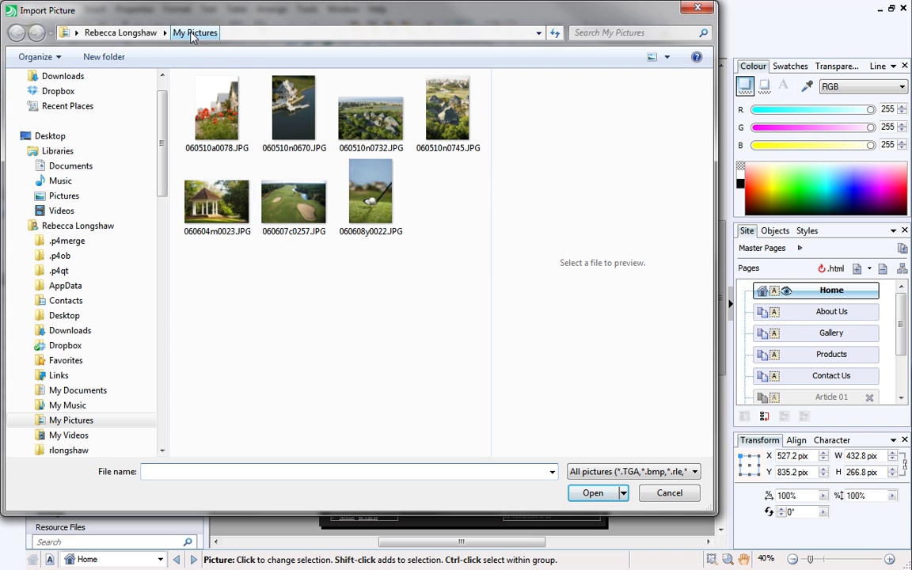
{"action": "left_click", "coordinate": [198, 101]}
{"action": "left_click", "coordinate": [287, 116], "text": "ctrl"}
{"action": "left_click", "coordinate": [369, 119], "text": "ctrl"}
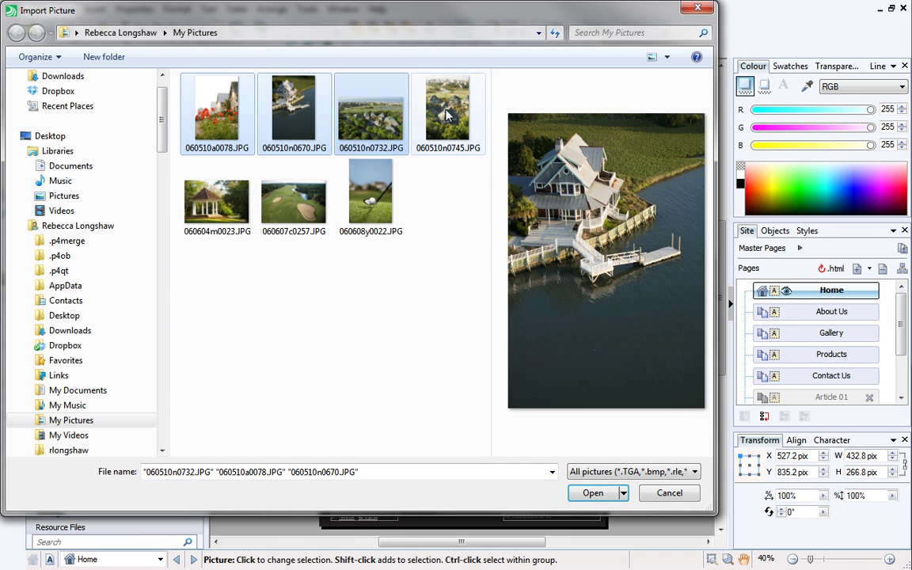
{"action": "left_click", "coordinate": [446, 113], "text": "ctrl"}
{"action": "left_click", "coordinate": [369, 192], "text": "ctrl"}
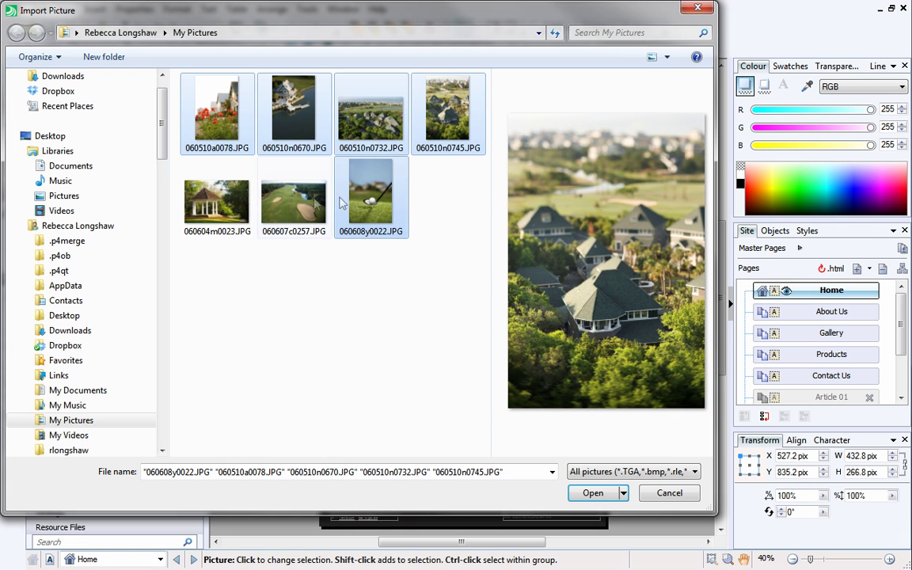
{"action": "left_click", "coordinate": [293, 200], "text": "ctrl"}
{"action": "left_click", "coordinate": [230, 200], "text": "ctrl"}
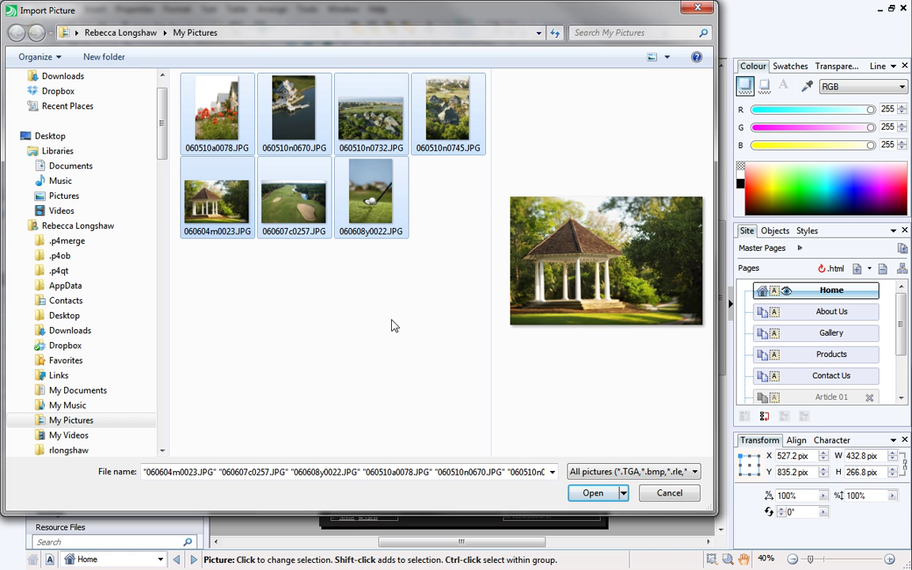
{"action": "left_click", "coordinate": [590, 494]}
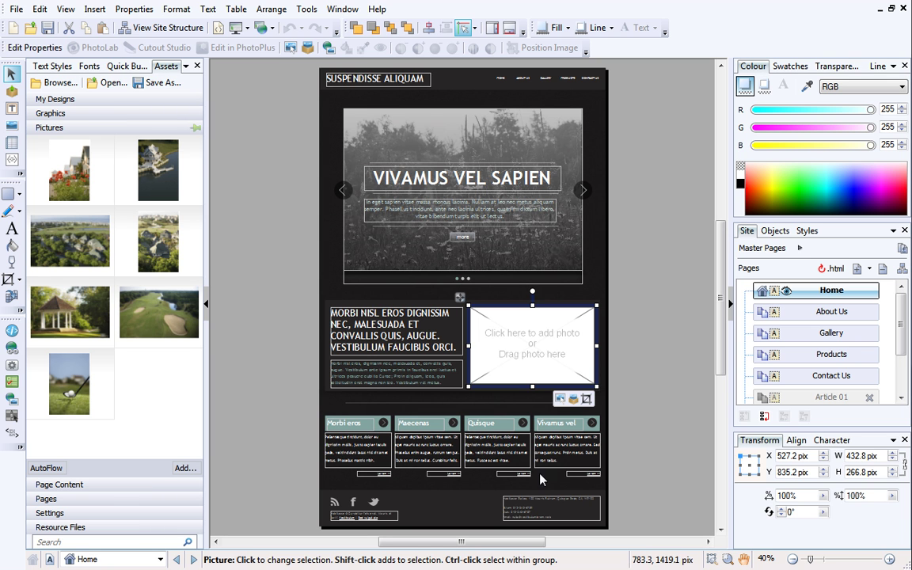
Fill the Home page placeholder with the aerial village photo 060510n0732.JPG.
{"action": "left_click_drag", "start_coordinate": [81, 244], "coordinate": [536, 339]}
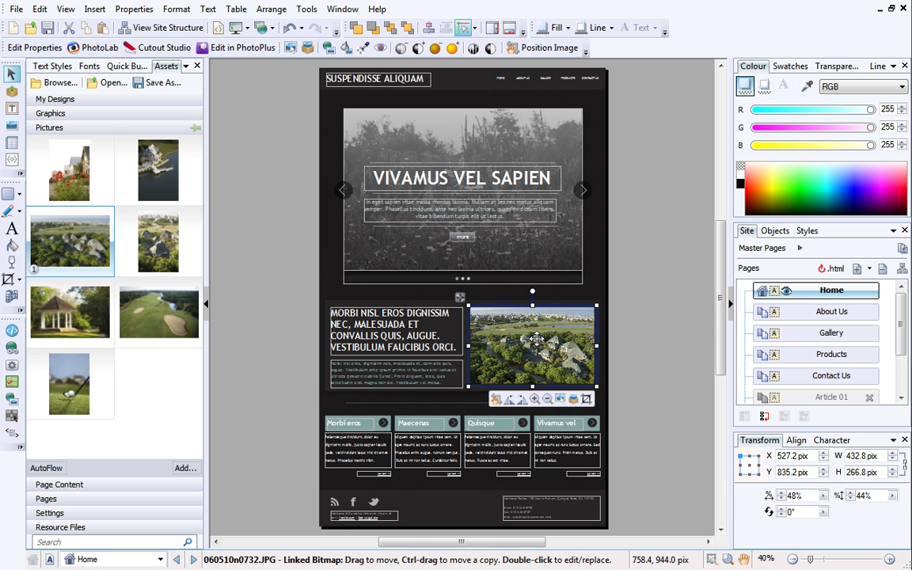
Add a new blank page after Home and rename it from Page 10 to Pictures.
{"action": "left_click", "coordinate": [869, 270]}
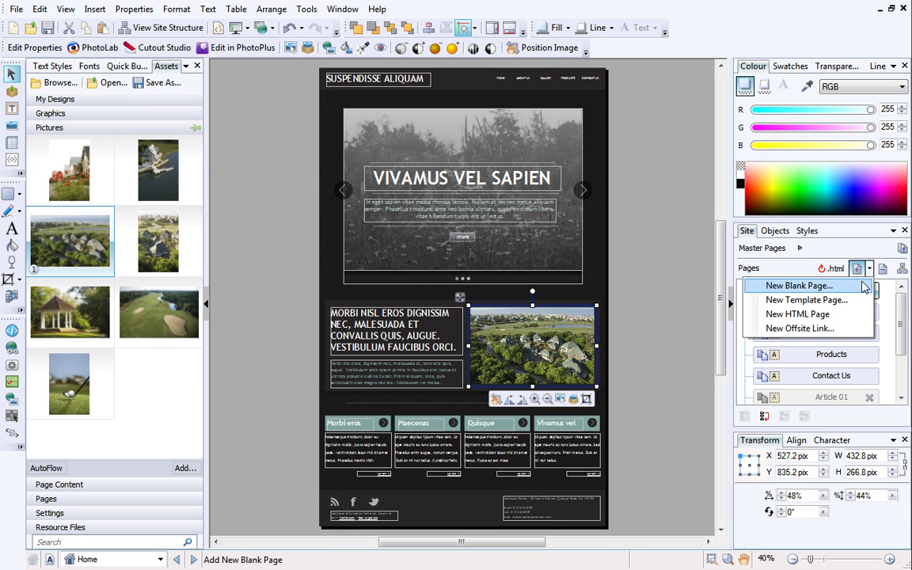
{"action": "left_click", "coordinate": [865, 288]}
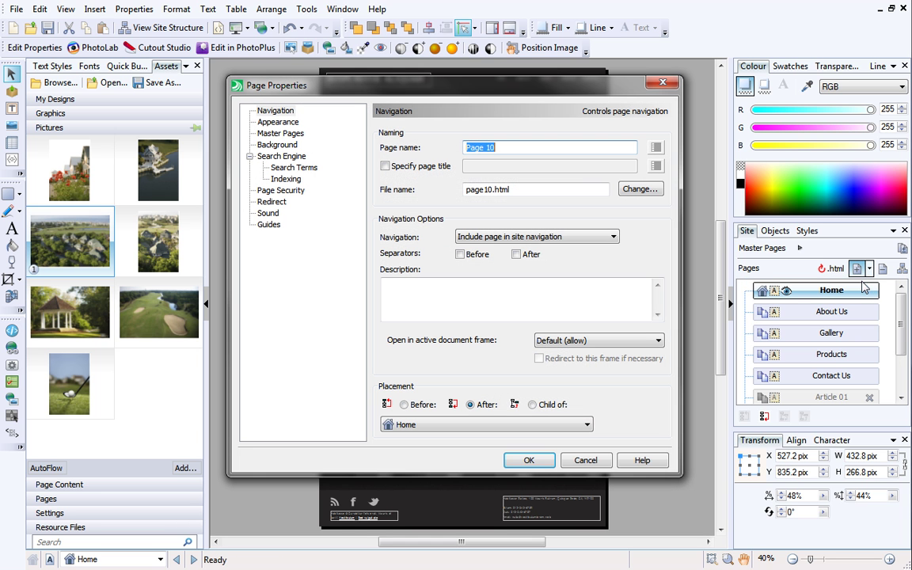
{"action": "left_click", "coordinate": [494, 147]}
{"action": "left_click_drag", "start_coordinate": [494, 147], "coordinate": [468, 147]}
{"action": "type", "text": "Pictures"}
{"action": "left_click", "coordinate": [526, 461]}
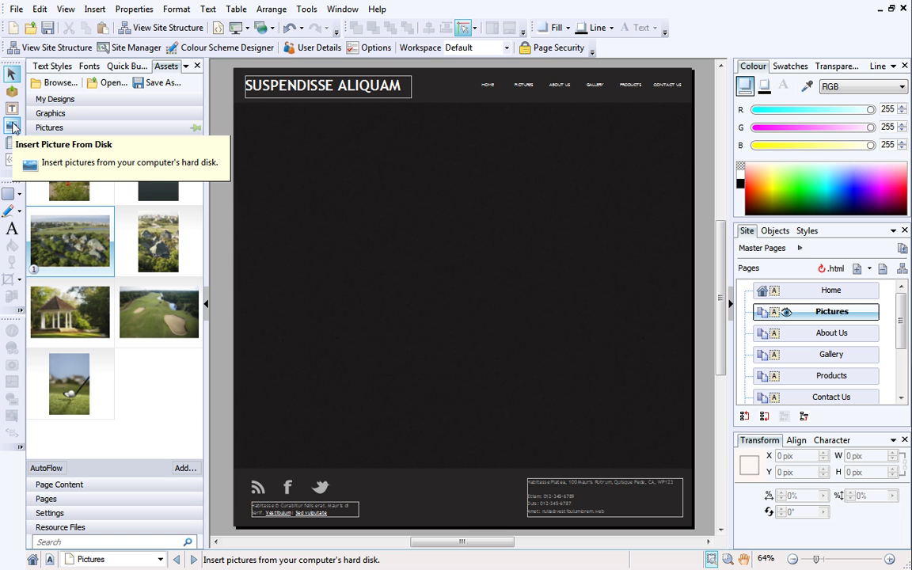
Show the Insert > Picture submenu with its Empty Frame option.
{"action": "left_click", "coordinate": [95, 10]}
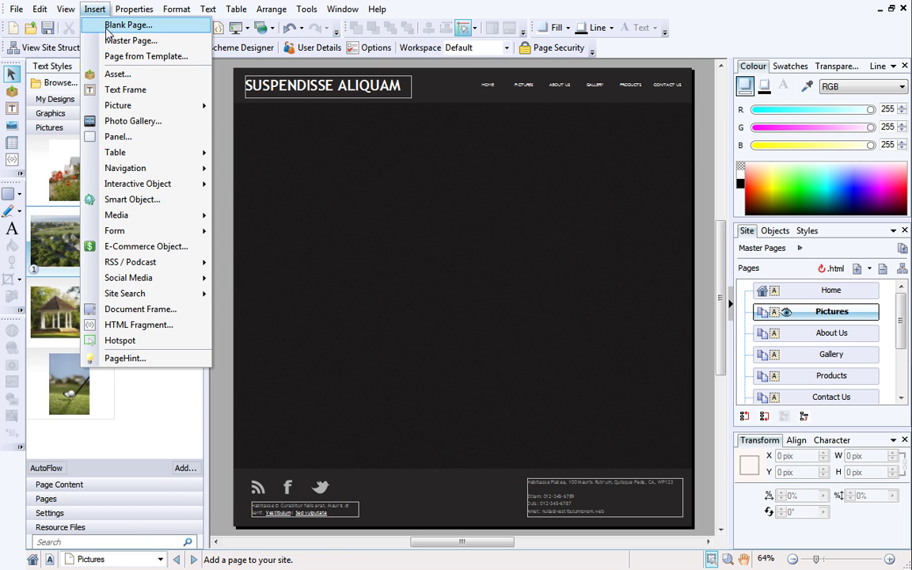
{"action": "mouse_move", "coordinate": [117, 109]}
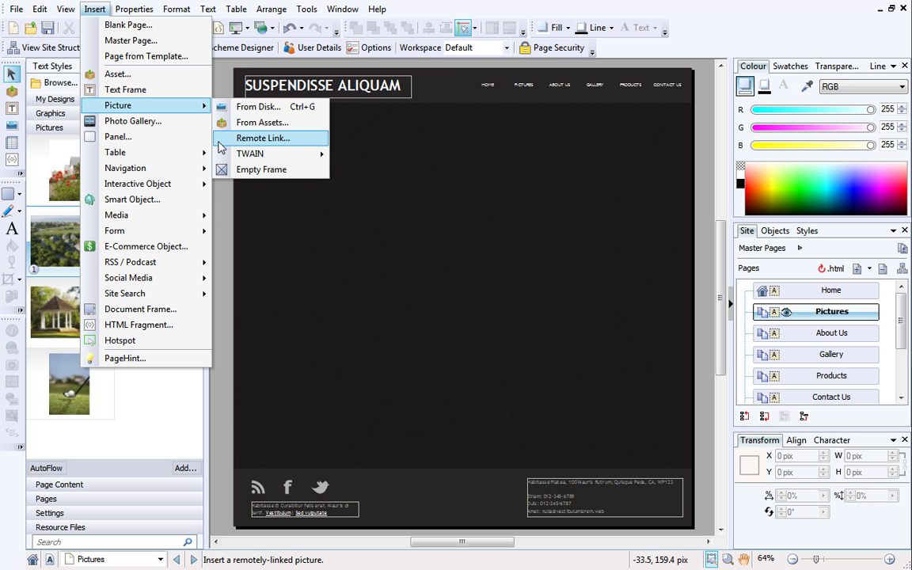
{"action": "mouse_move", "coordinate": [224, 159]}
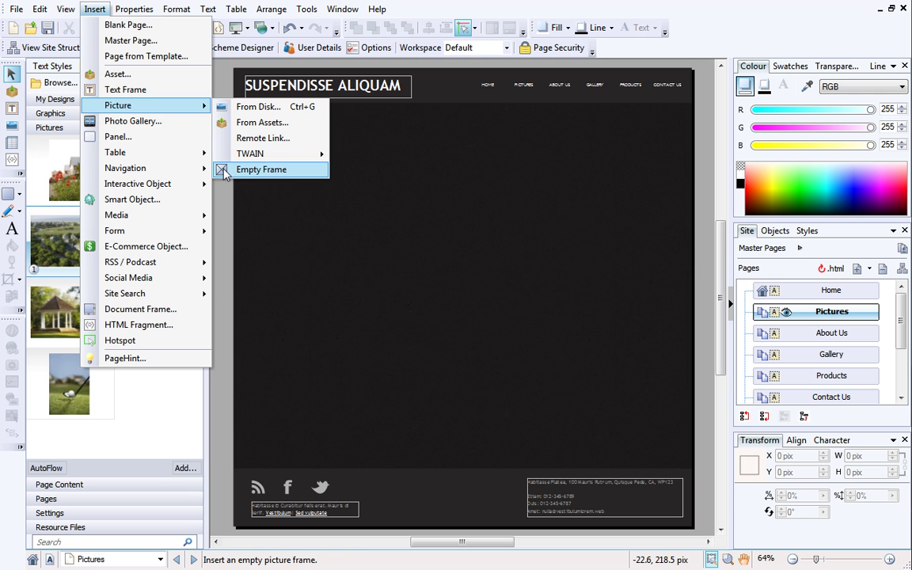
Draw a 366.9 by 354.4 pix empty frame at top left, copy it rightward, and select both.
{"action": "left_click", "coordinate": [261, 169]}
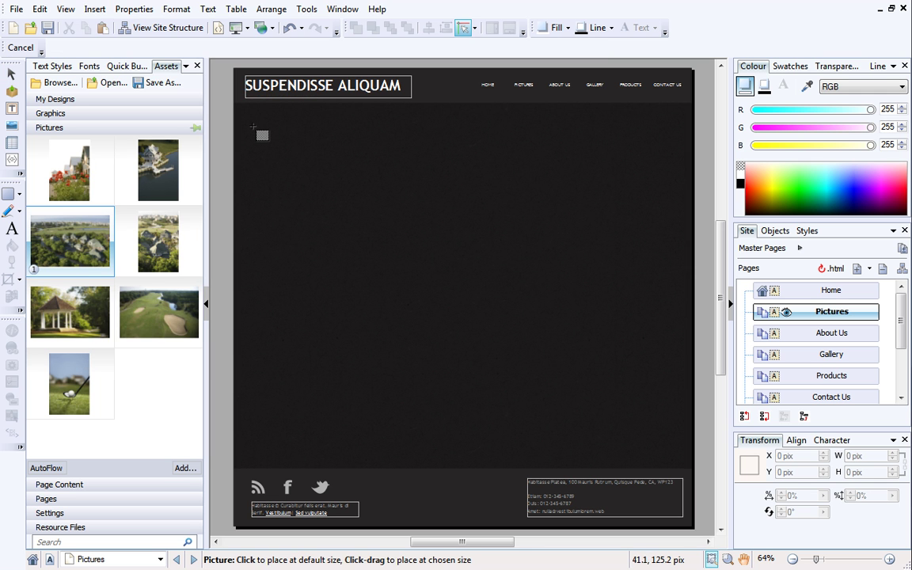
{"action": "mouse_move", "coordinate": [255, 128]}
{"action": "left_mouse_down"}
{"action": "mouse_move", "coordinate": [356, 242]}
{"action": "mouse_move", "coordinate": [419, 274]}
{"action": "mouse_move", "coordinate": [422, 291]}
{"action": "left_mouse_up"}
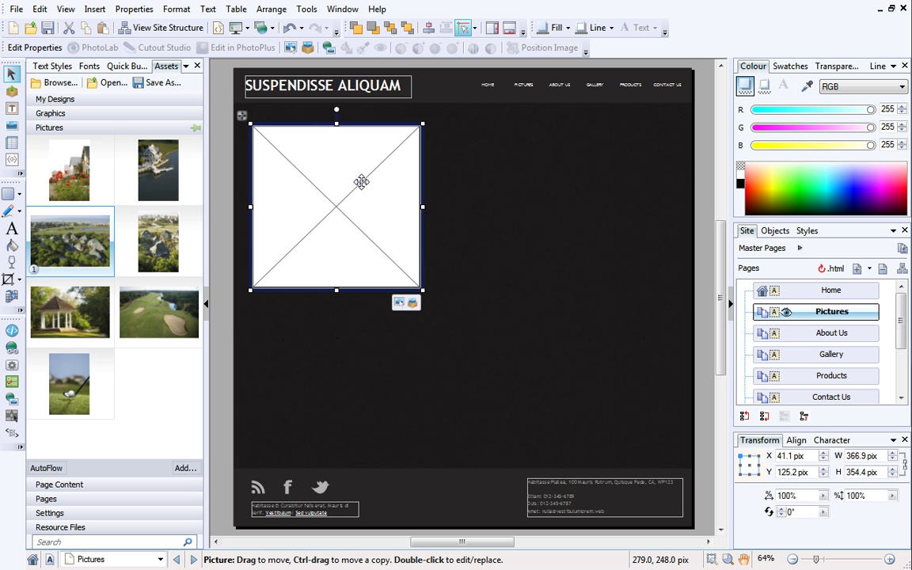
{"action": "key", "text": "Escape"}
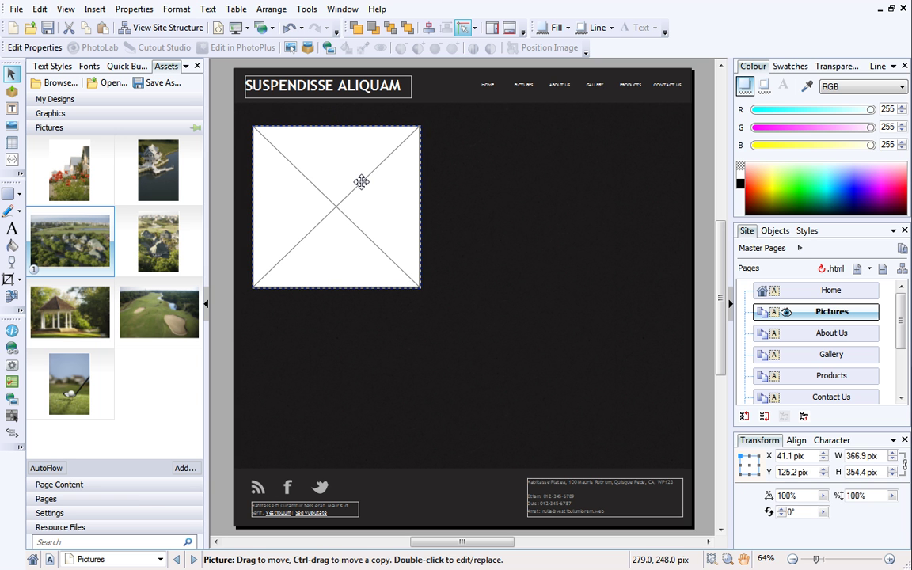
{"action": "left_click_drag", "start_coordinate": [361, 182], "coordinate": [571, 179]}
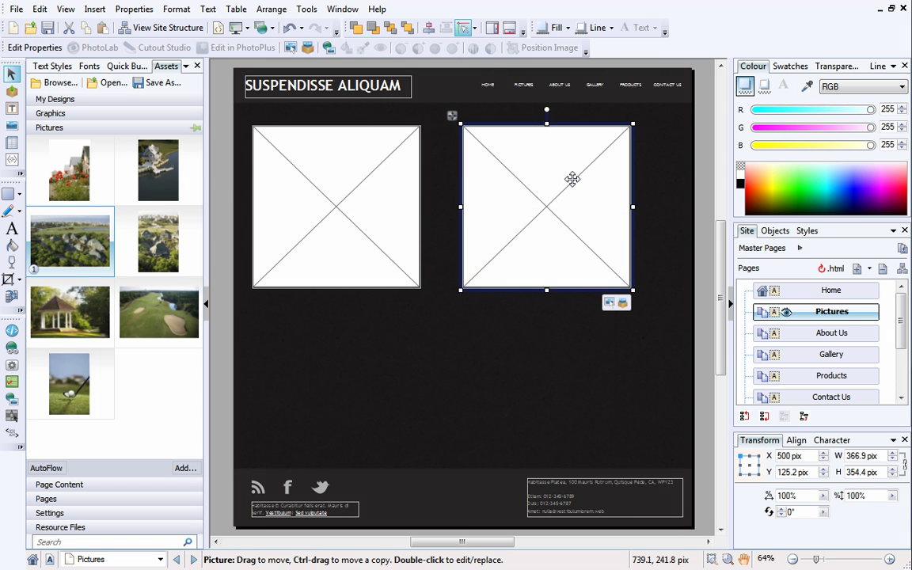
{"action": "left_click", "coordinate": [386, 179]}
{"action": "left_click", "coordinate": [483, 180], "text": "shift"}
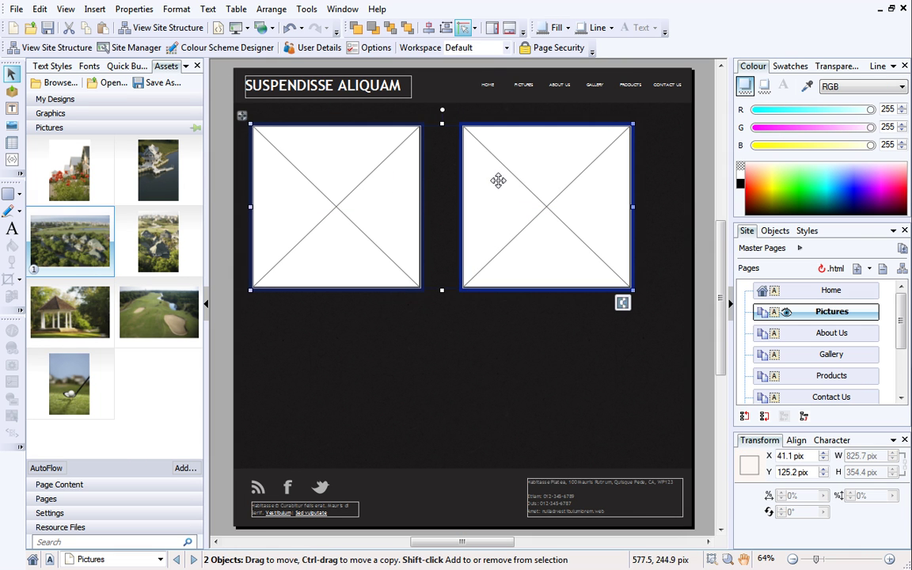
Nudge both frames right, filling left with 060607c0257.JPG and right with dock photo 060510n0670.JPG.
{"action": "left_click_drag", "start_coordinate": [502, 185], "coordinate": [524, 183]}
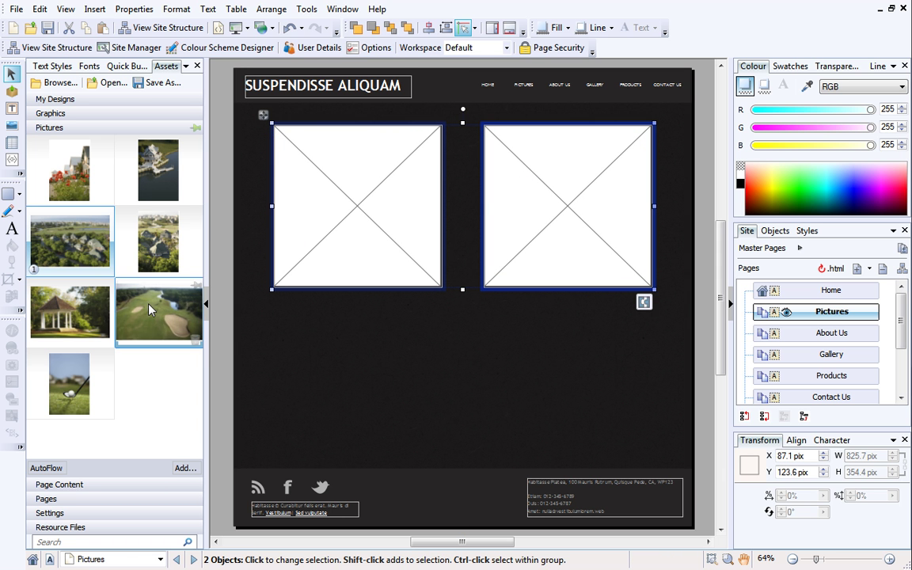
{"action": "left_click_drag", "start_coordinate": [163, 308], "coordinate": [346, 195]}
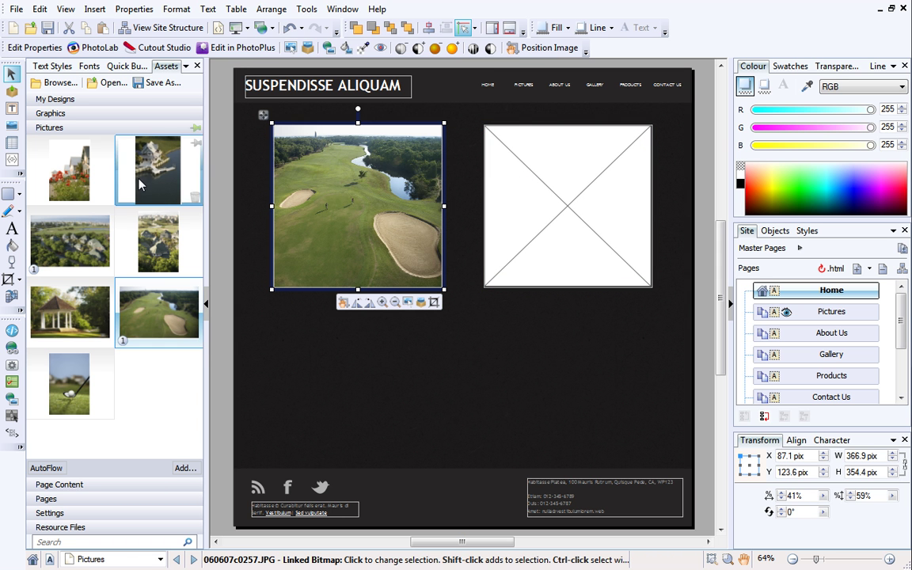
{"action": "left_click_drag", "start_coordinate": [70, 179], "coordinate": [566, 187]}
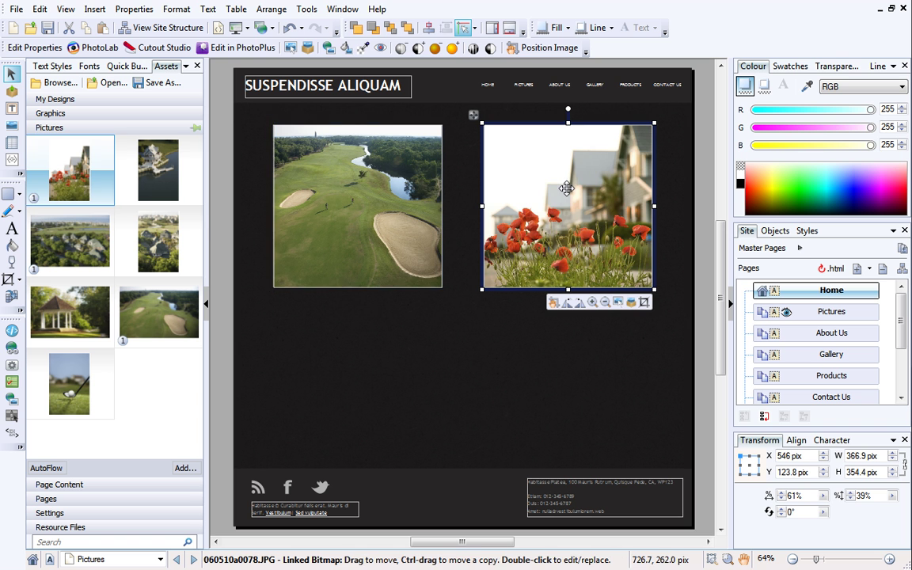
{"action": "left_click_drag", "start_coordinate": [158, 169], "coordinate": [313, 172]}
Place gazebo photo 060604m0023.JPG under the golf-course shot, resized to 517.6 by 345.1 pix.
{"action": "left_click_drag", "start_coordinate": [558, 192], "coordinate": [572, 184]}
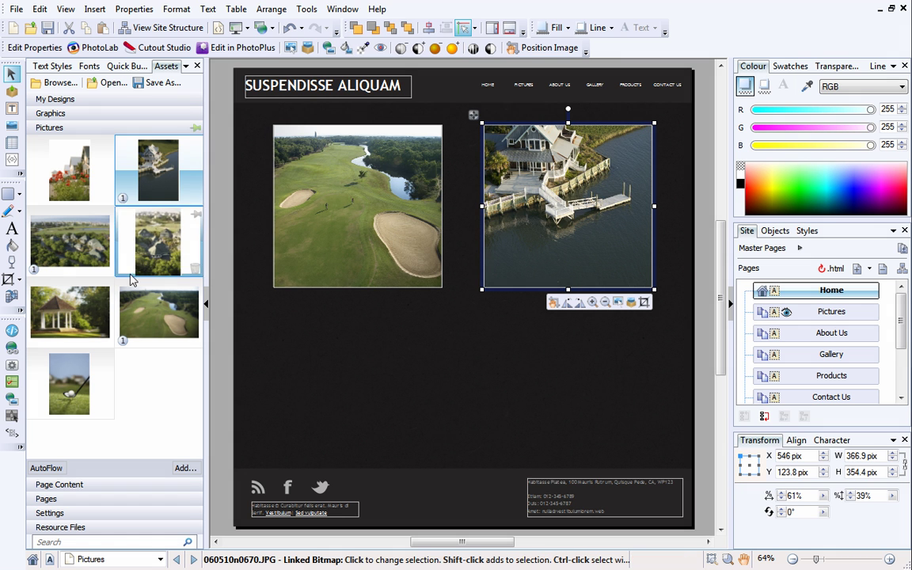
{"action": "left_click_drag", "start_coordinate": [68, 305], "coordinate": [291, 223]}
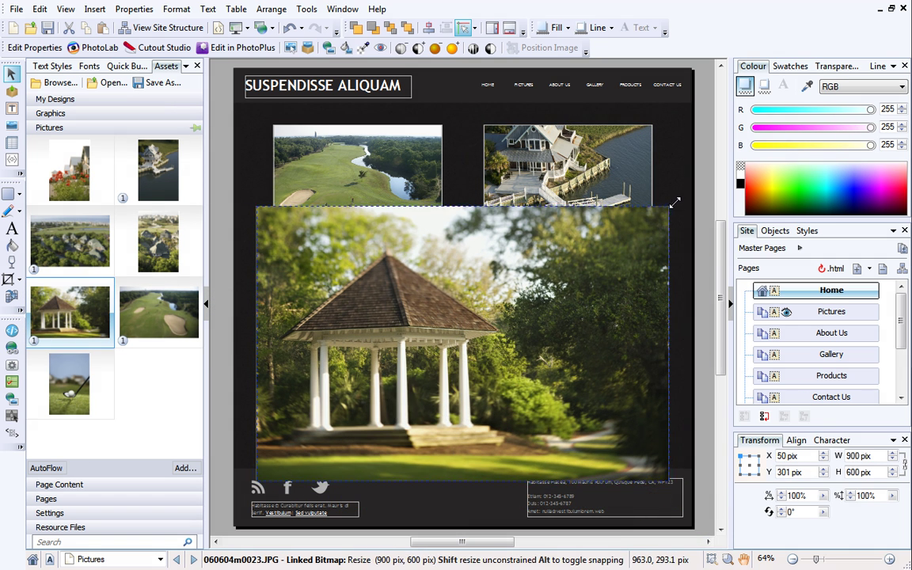
{"action": "left_click_drag", "start_coordinate": [672, 204], "coordinate": [494, 323]}
{"action": "left_click_drag", "start_coordinate": [444, 377], "coordinate": [463, 359]}
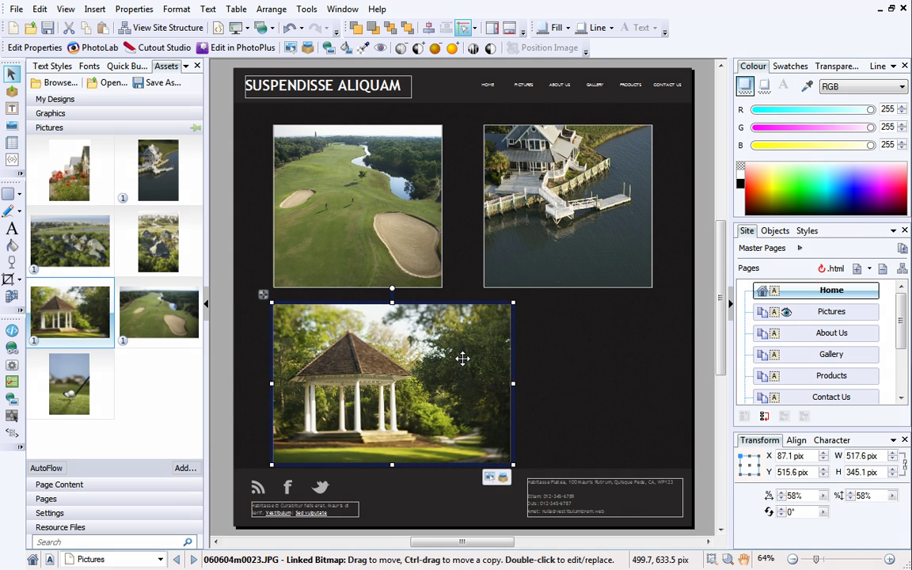
{"action": "left_click", "coordinate": [574, 388]}
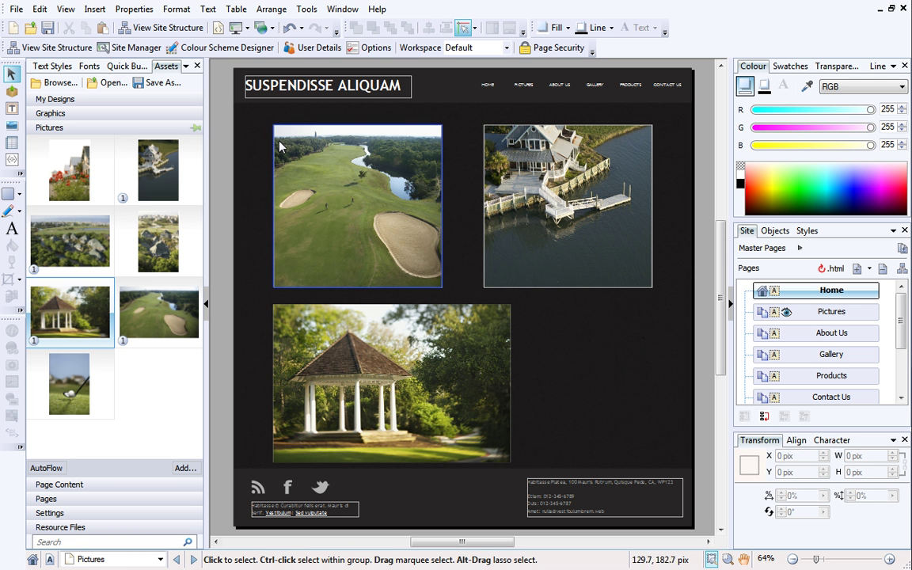
Draw a 267 by 345.1 pix empty picture frame right of the gazebo photo.
{"action": "left_click", "coordinate": [96, 10]}
{"action": "mouse_move", "coordinate": [123, 105]}
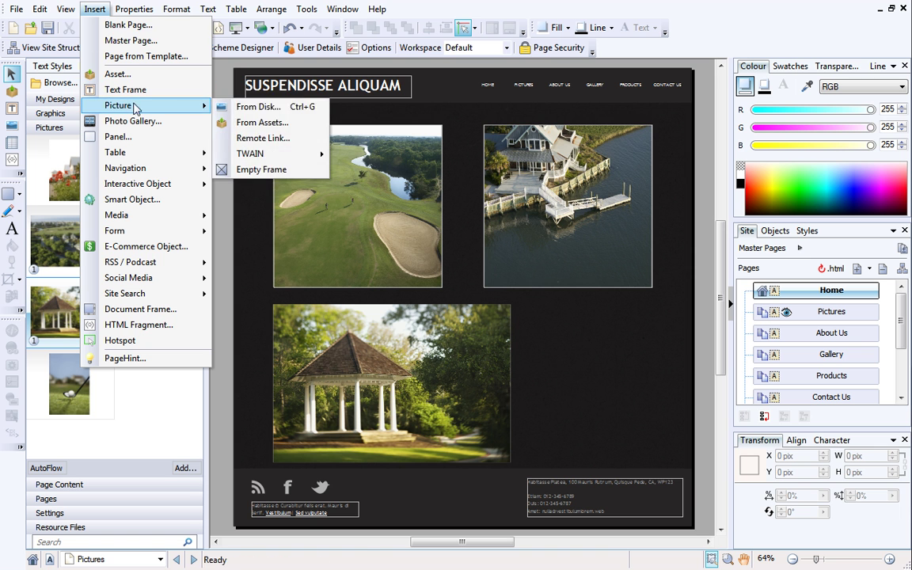
{"action": "left_click", "coordinate": [265, 170]}
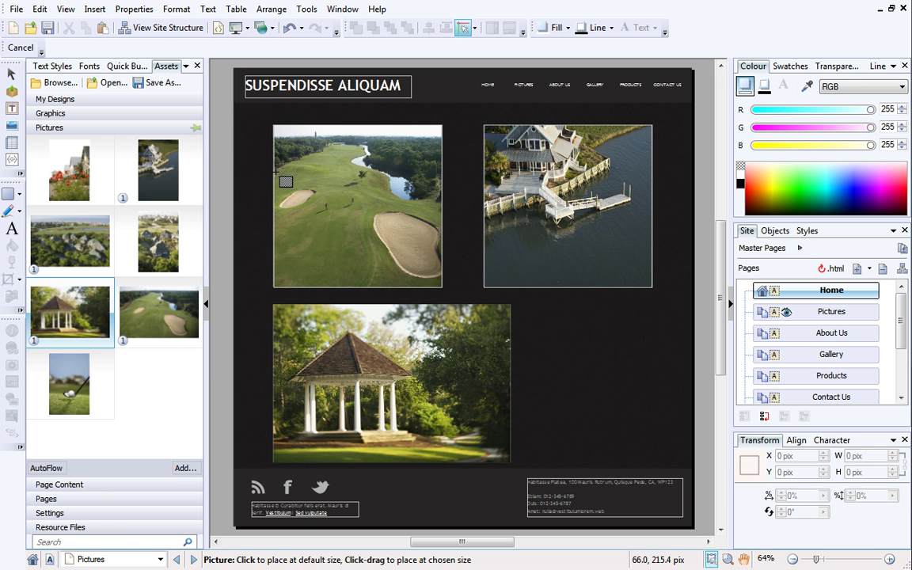
{"action": "left_click", "coordinate": [530, 306]}
{"action": "left_click_drag", "start_coordinate": [601, 378], "coordinate": [655, 461]}
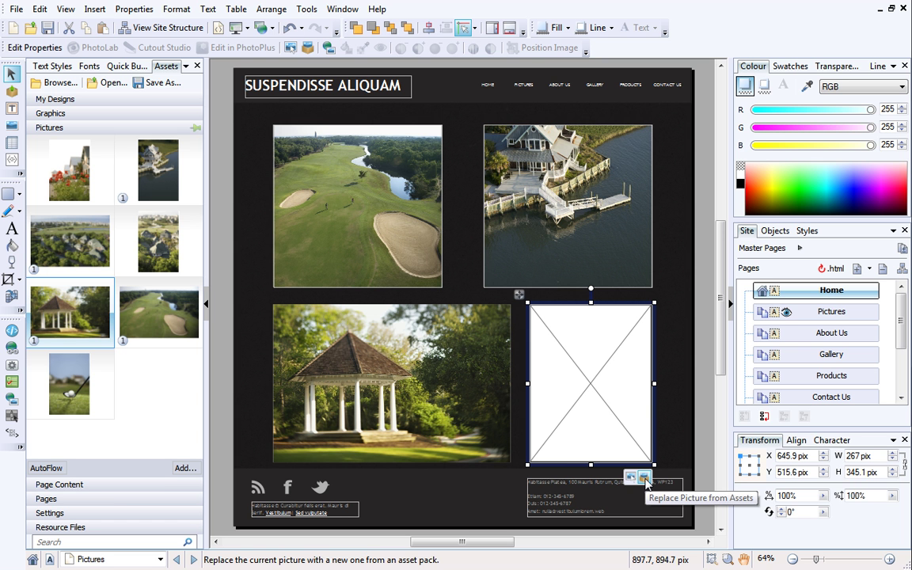
Replace the empty frame's picture with 060608y0022.JPG from disk.
{"action": "left_click", "coordinate": [634, 478]}
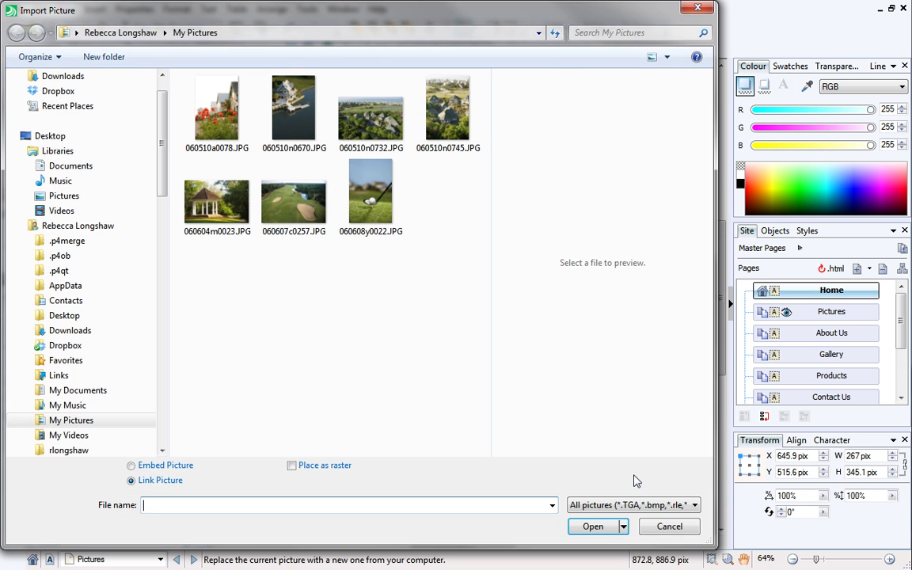
{"action": "left_click", "coordinate": [393, 221]}
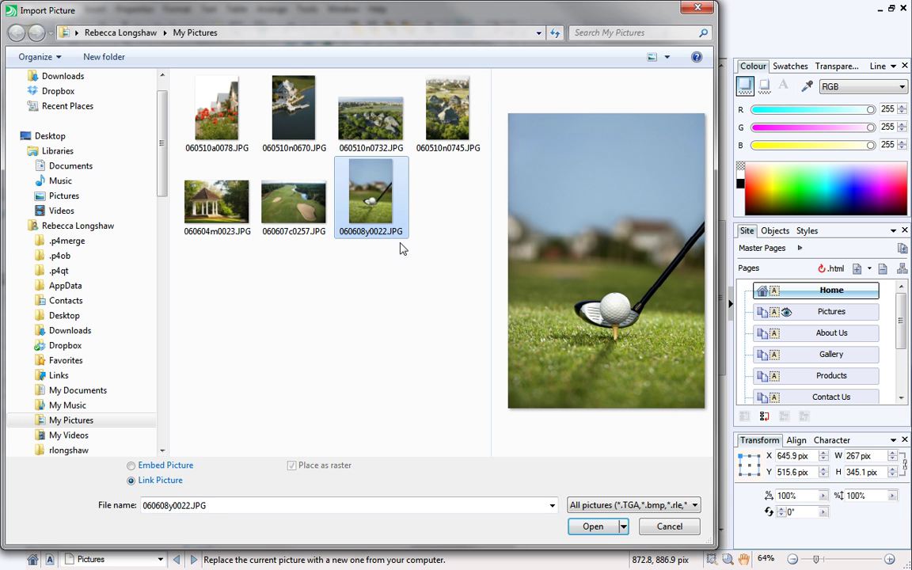
{"action": "left_click", "coordinate": [590, 527]}
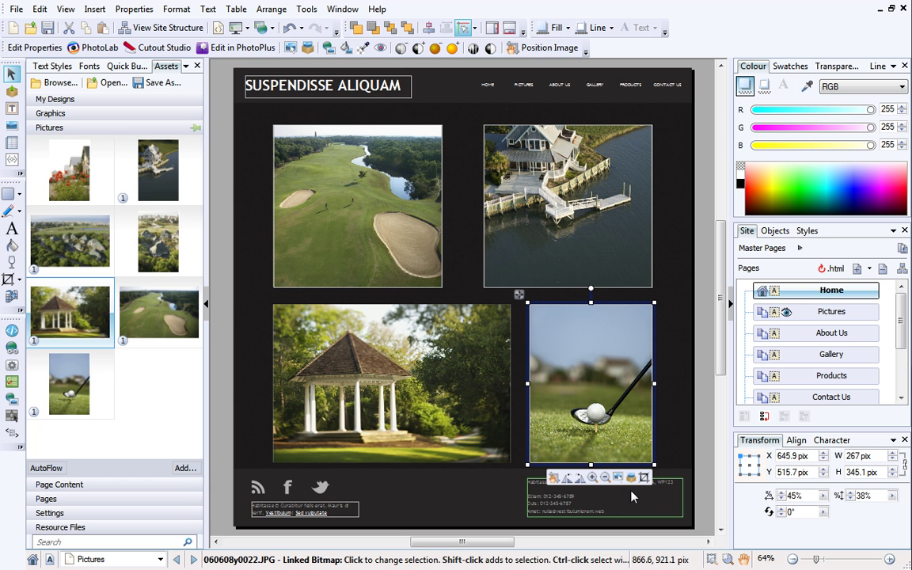
Zoom the golf photo in slightly and shift it upward inside its frame.
{"action": "left_click", "coordinate": [592, 478]}
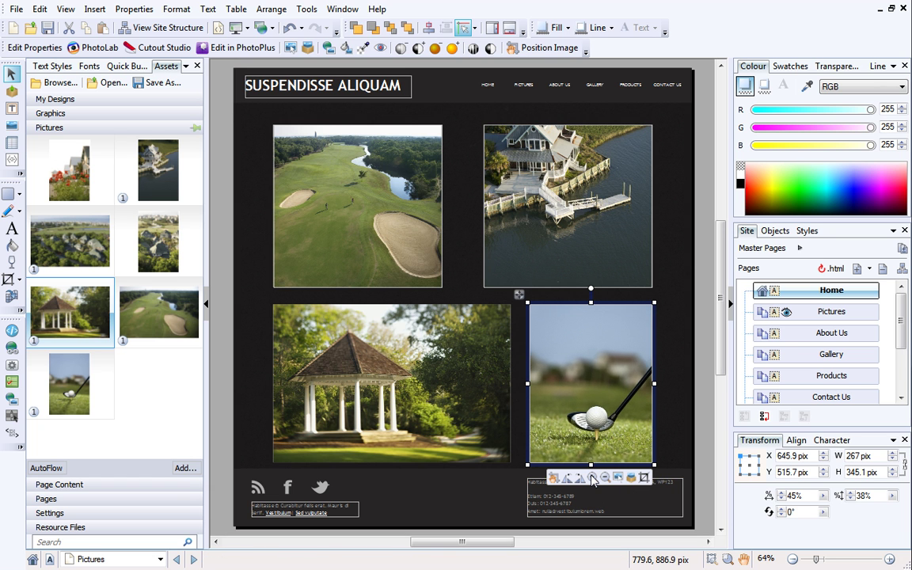
{"action": "left_click", "coordinate": [618, 478]}
{"action": "left_click_drag", "start_coordinate": [586, 364], "coordinate": [586, 422]}
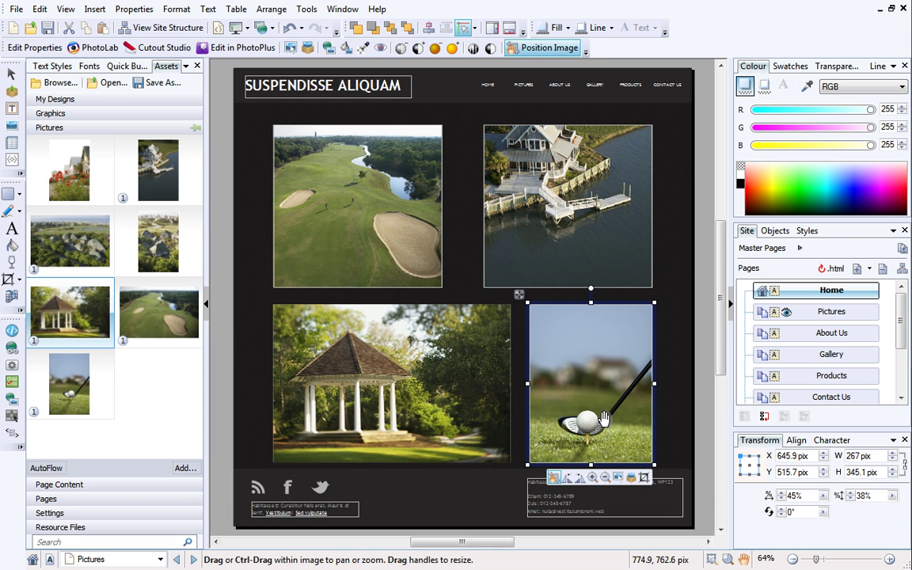
{"action": "left_click", "coordinate": [666, 424]}
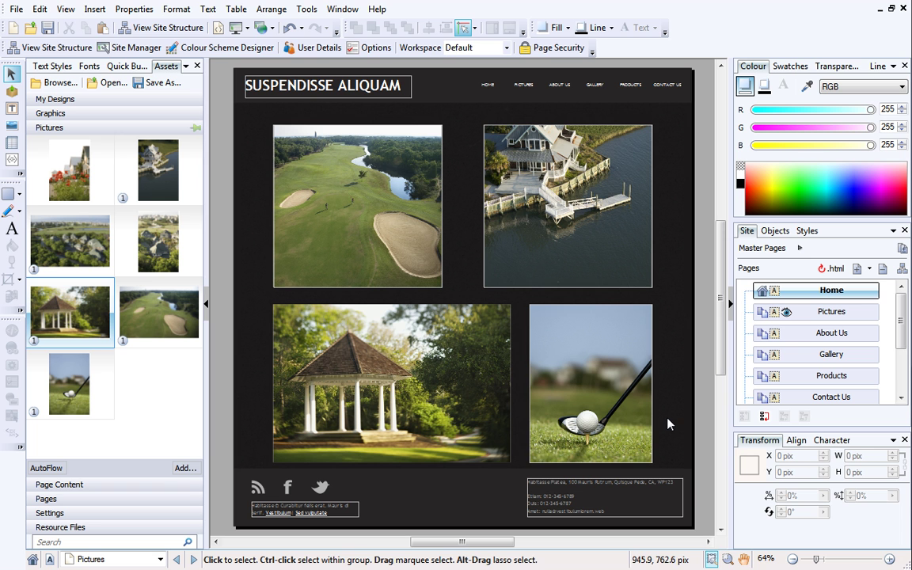
Give the selected gazebo photo a solid line outline widened to 5 pix.
{"action": "left_click", "coordinate": [481, 362]}
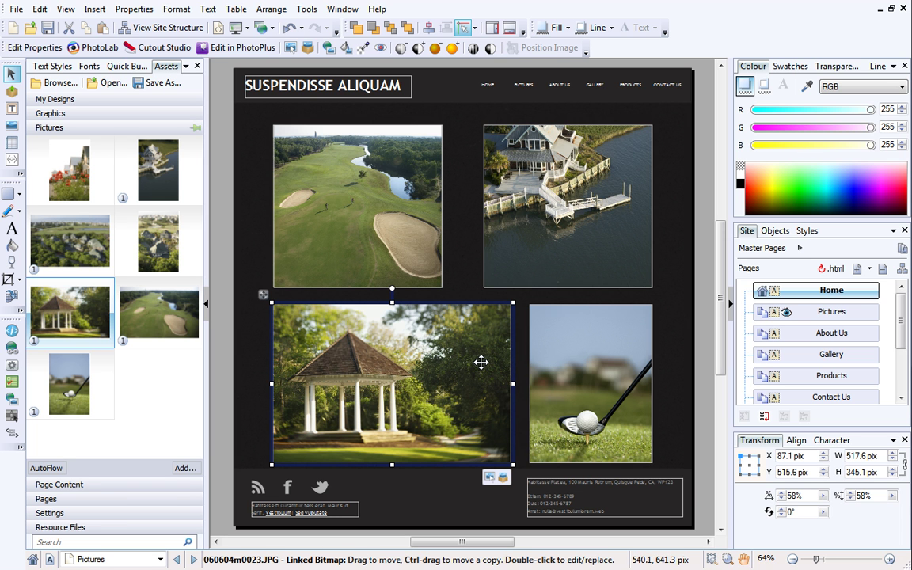
{"action": "left_click", "coordinate": [876, 68]}
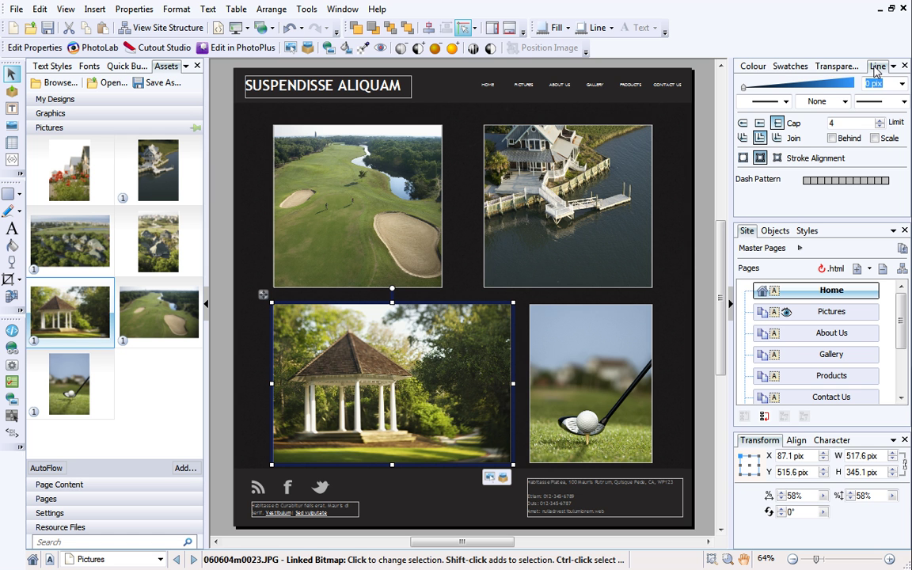
{"action": "left_click", "coordinate": [743, 88]}
{"action": "mouse_move", "coordinate": [745, 91]}
{"action": "left_mouse_down"}
{"action": "mouse_move", "coordinate": [820, 93]}
{"action": "mouse_move", "coordinate": [752, 88]}
{"action": "left_mouse_up"}
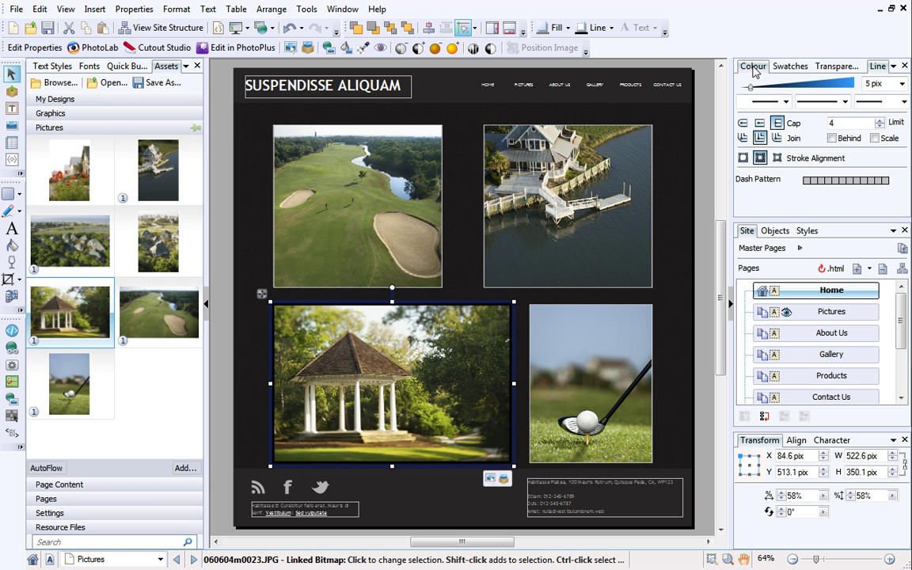
Set the gazebo outline's line colour to white after trying red, blue, peach and orange.
{"action": "left_click", "coordinate": [753, 67]}
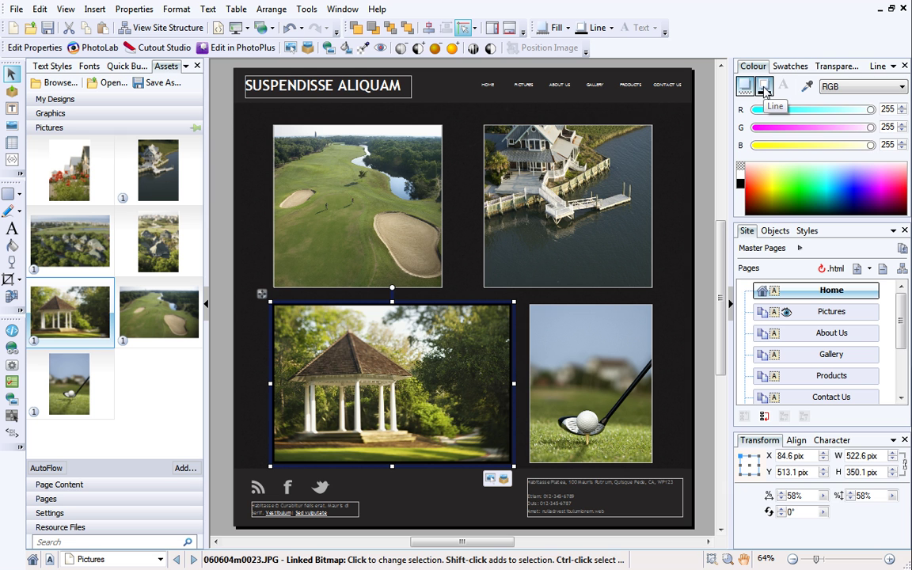
{"action": "left_click", "coordinate": [764, 87]}
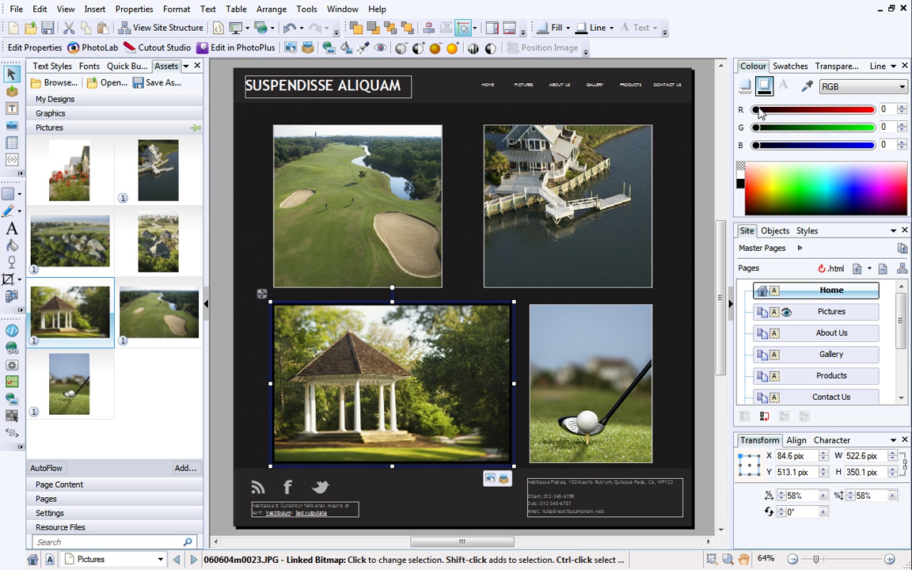
{"action": "left_click_drag", "start_coordinate": [756, 110], "coordinate": [841, 116]}
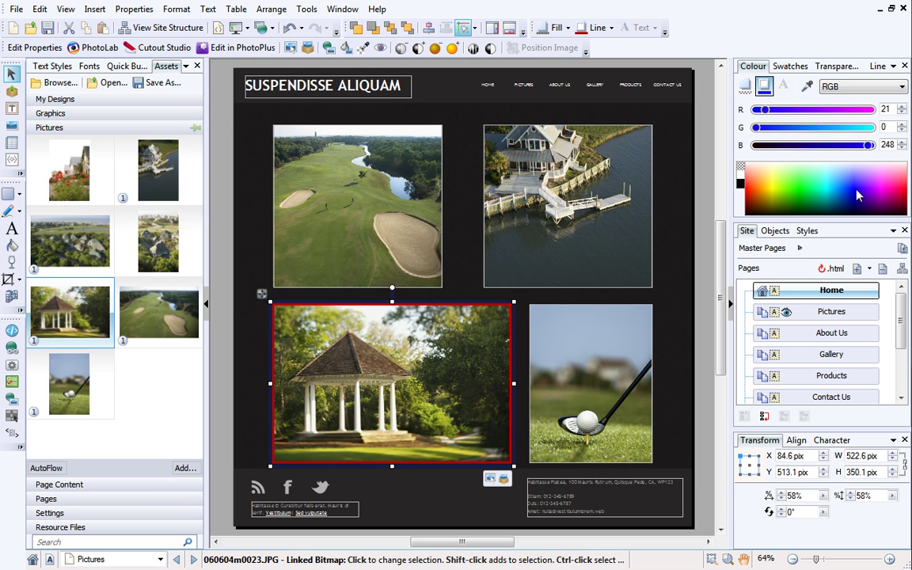
{"action": "left_click", "coordinate": [759, 177]}
{"action": "left_click", "coordinate": [758, 173]}
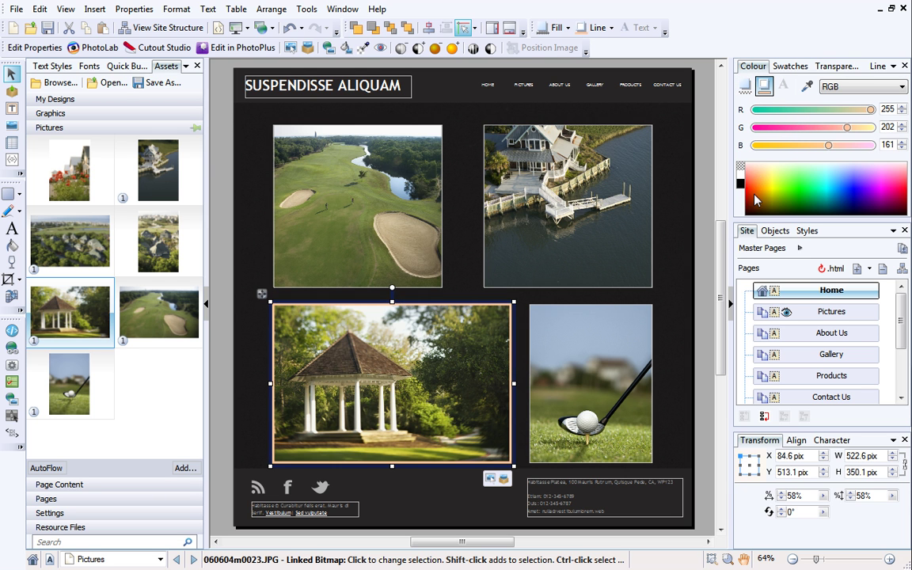
{"action": "left_click", "coordinate": [759, 205]}
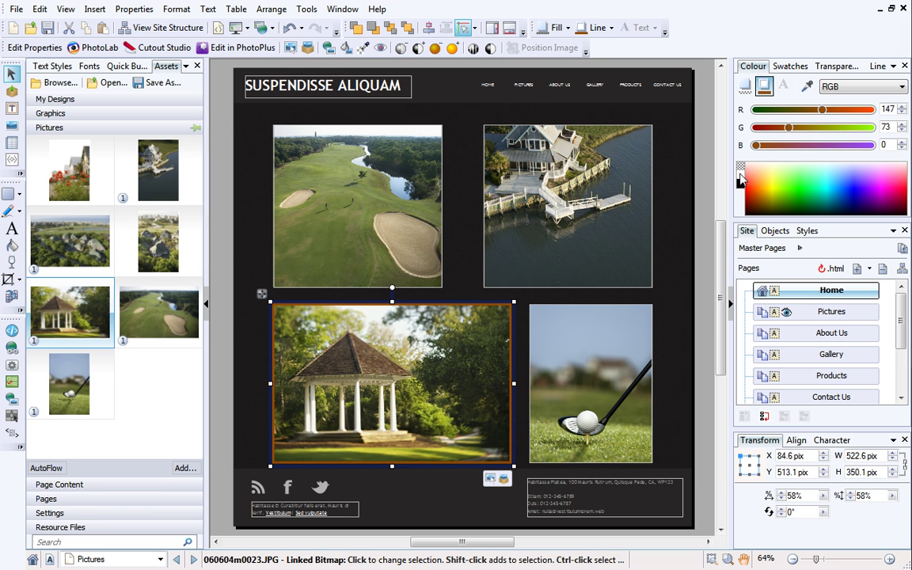
{"action": "left_click", "coordinate": [738, 178]}
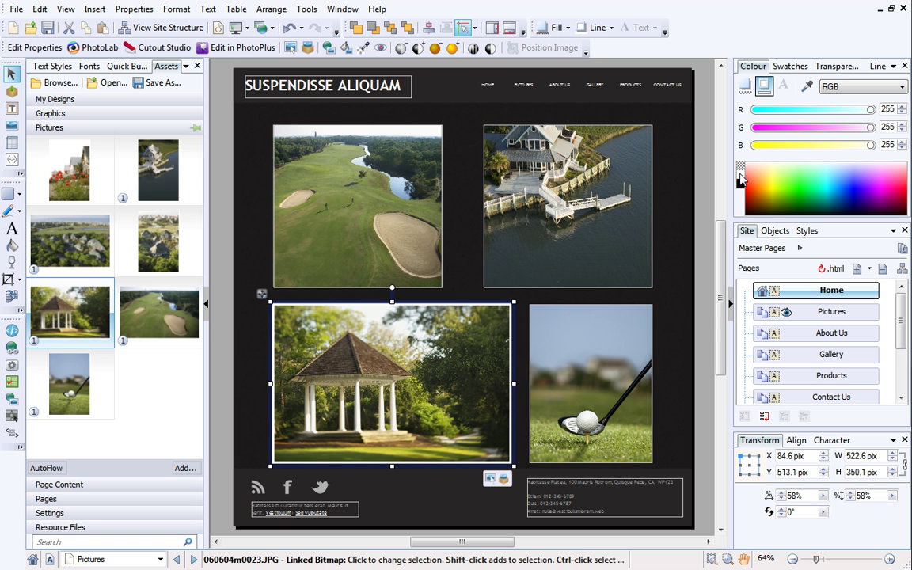
Give the house-on-water photo a 6 pix white line border, then deselect it.
{"action": "left_click", "coordinate": [546, 152]}
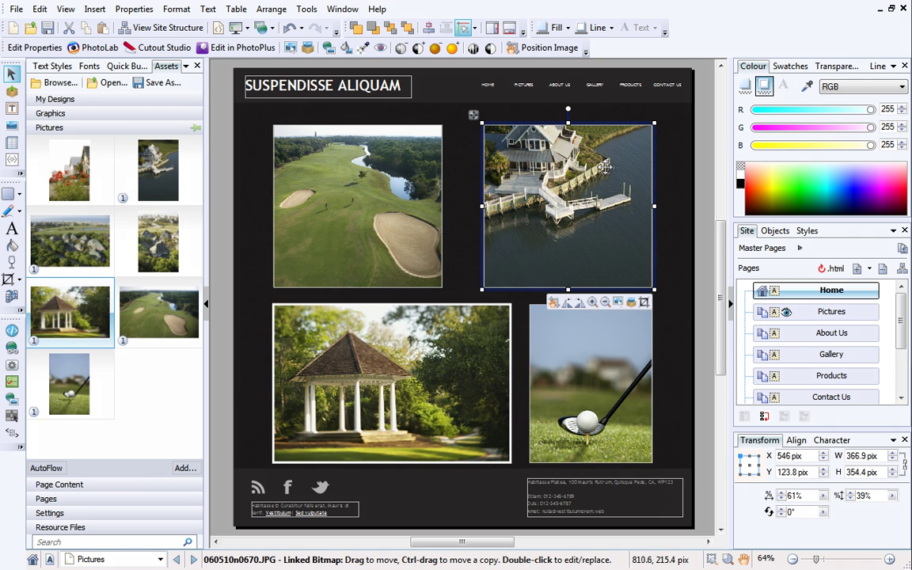
{"action": "left_click", "coordinate": [876, 65]}
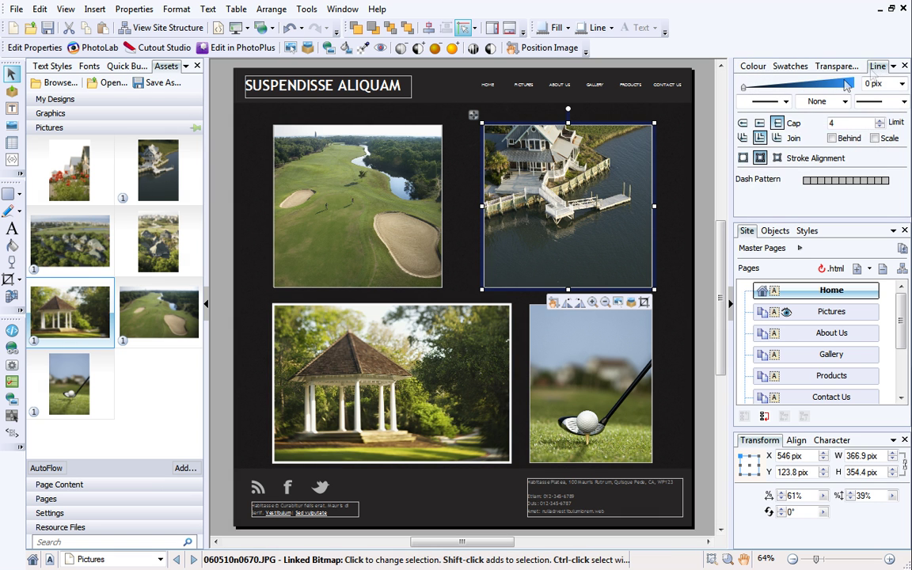
{"action": "left_click_drag", "start_coordinate": [748, 86], "coordinate": [755, 94]}
{"action": "left_click", "coordinate": [754, 65]}
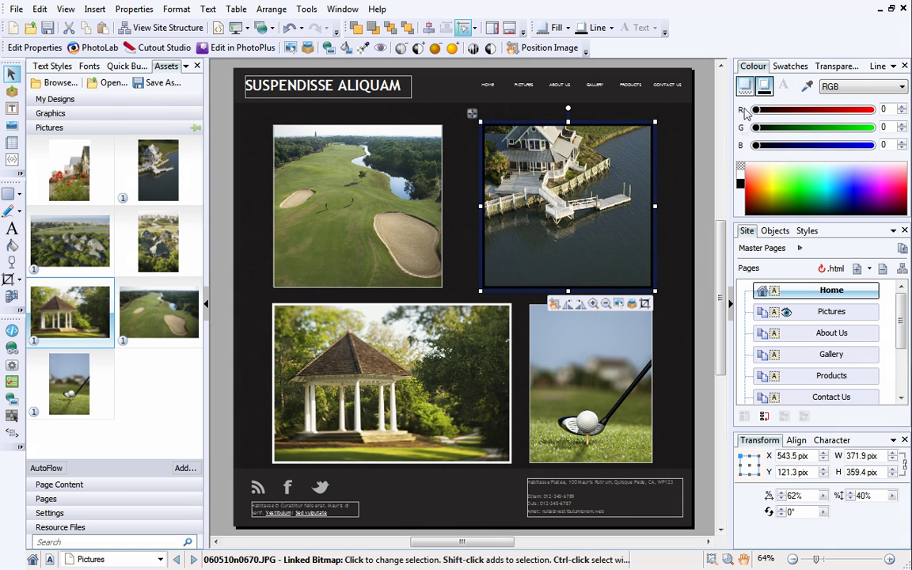
{"action": "left_click", "coordinate": [740, 165]}
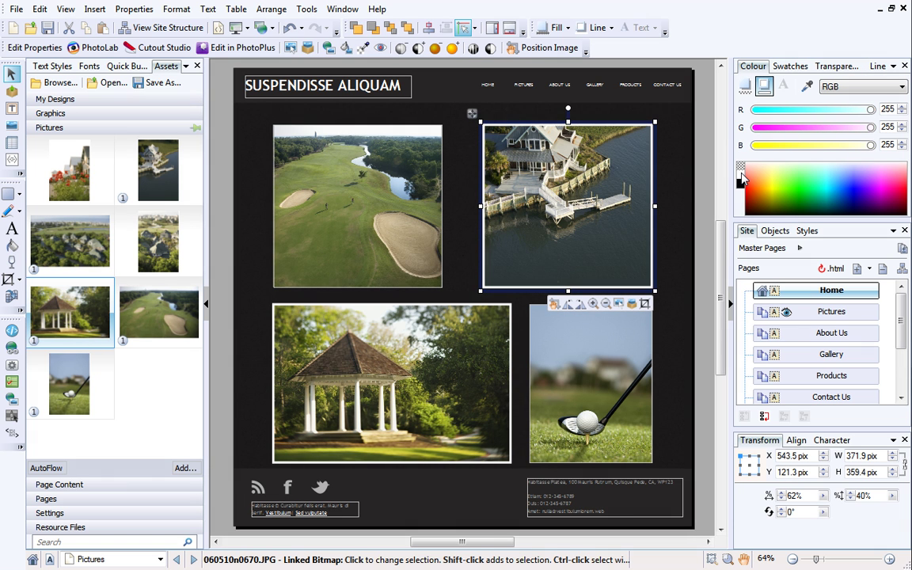
{"action": "left_click", "coordinate": [686, 191]}
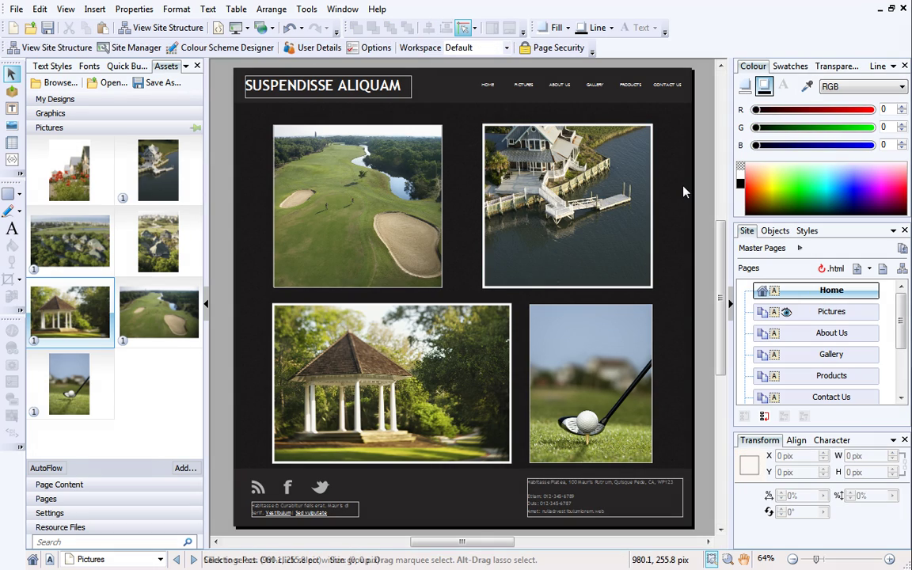